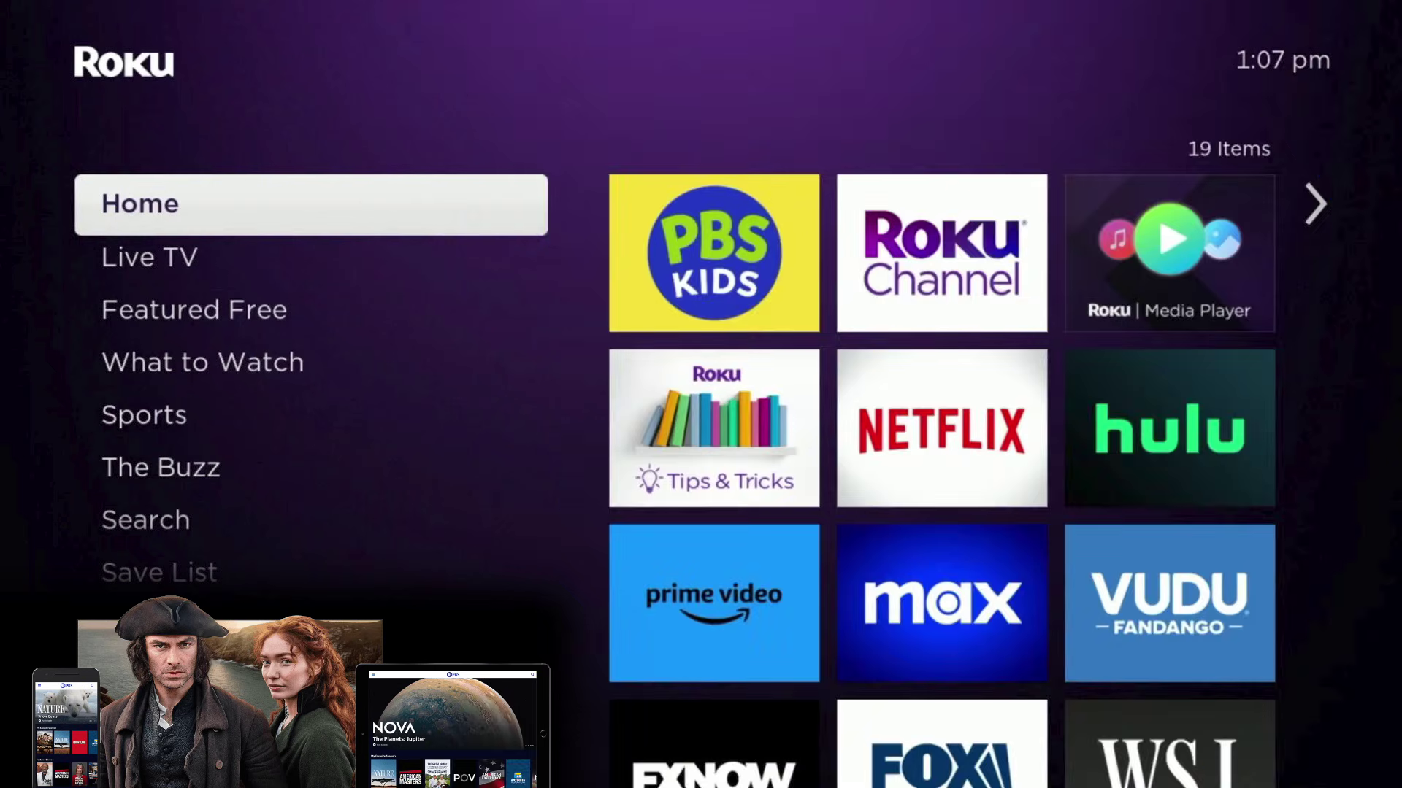
Step: Move down the Home menu to Streaming Store and open it
key(Down)
key(Down)
key(Down)
key(Down)
key(Down)
key(Down)
key(Down)
key(Down)
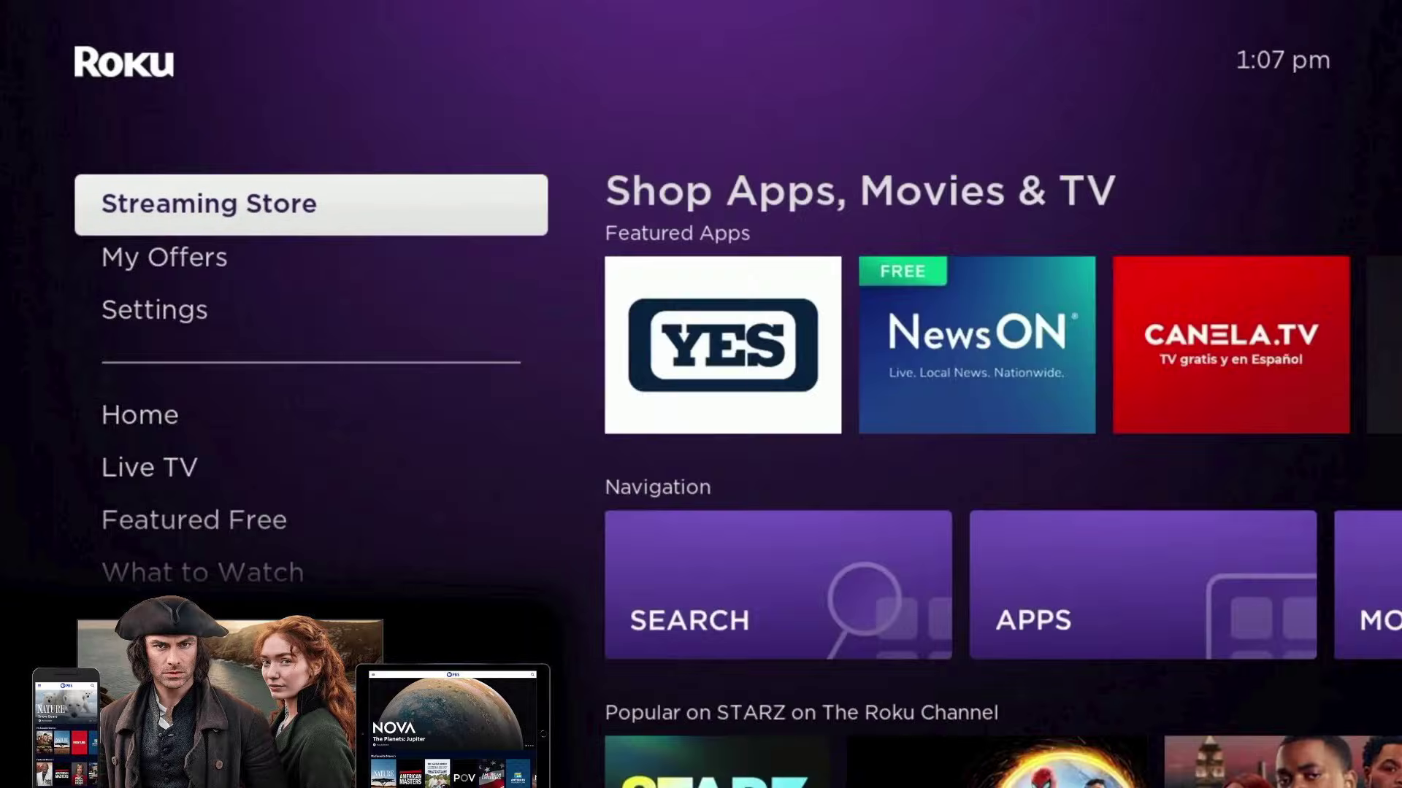
key(Right)
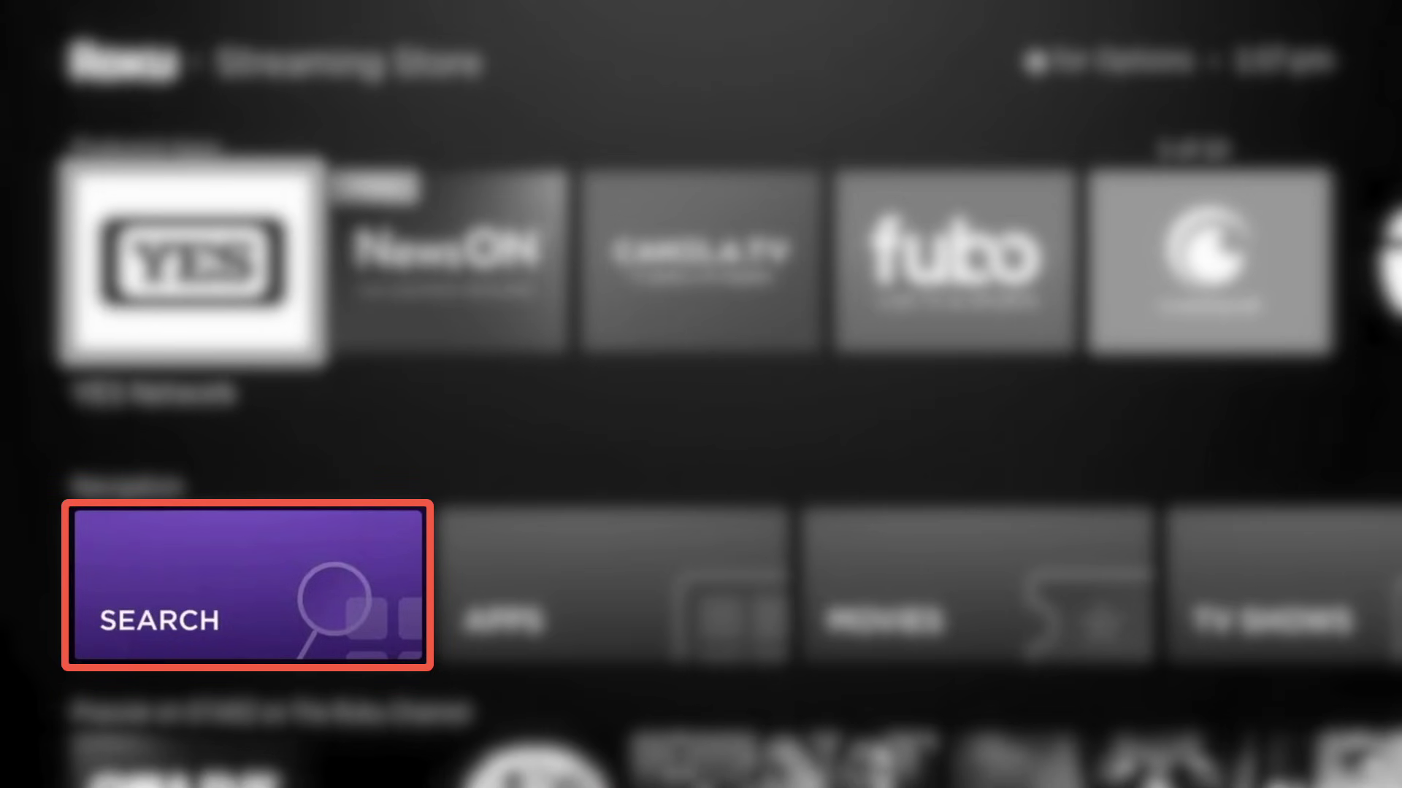
key(Down)
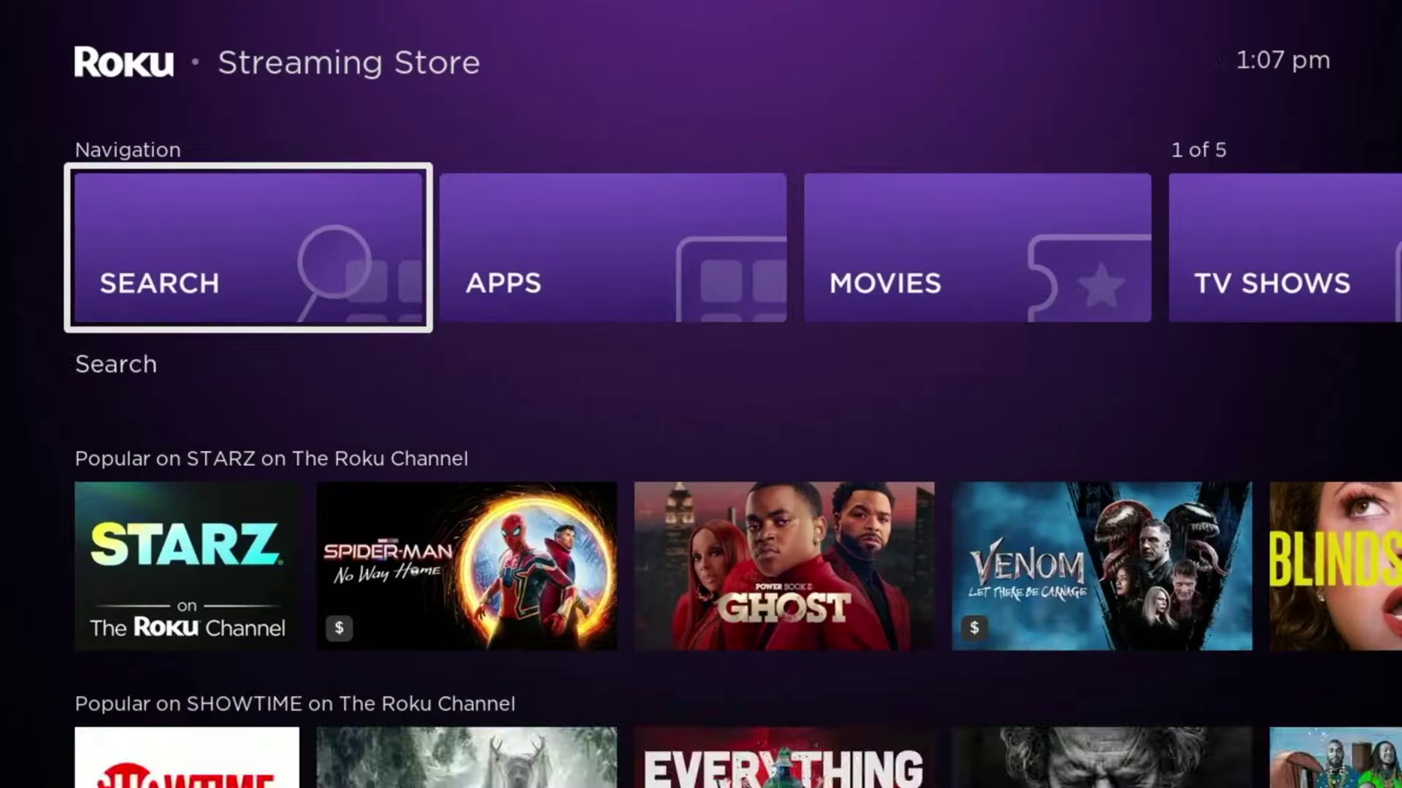
key(Return)
key(Down)
key(Down)
key(Right)
Step: Spell 'pbs' on the on-screen keyboard and move to the PBS channel result
key(Right)
key(Right)
key(Return)
key(Up)
key(Left)
key(Left)
key(Up)
key(Return)
key(Down)
key(Down)
key(Down)
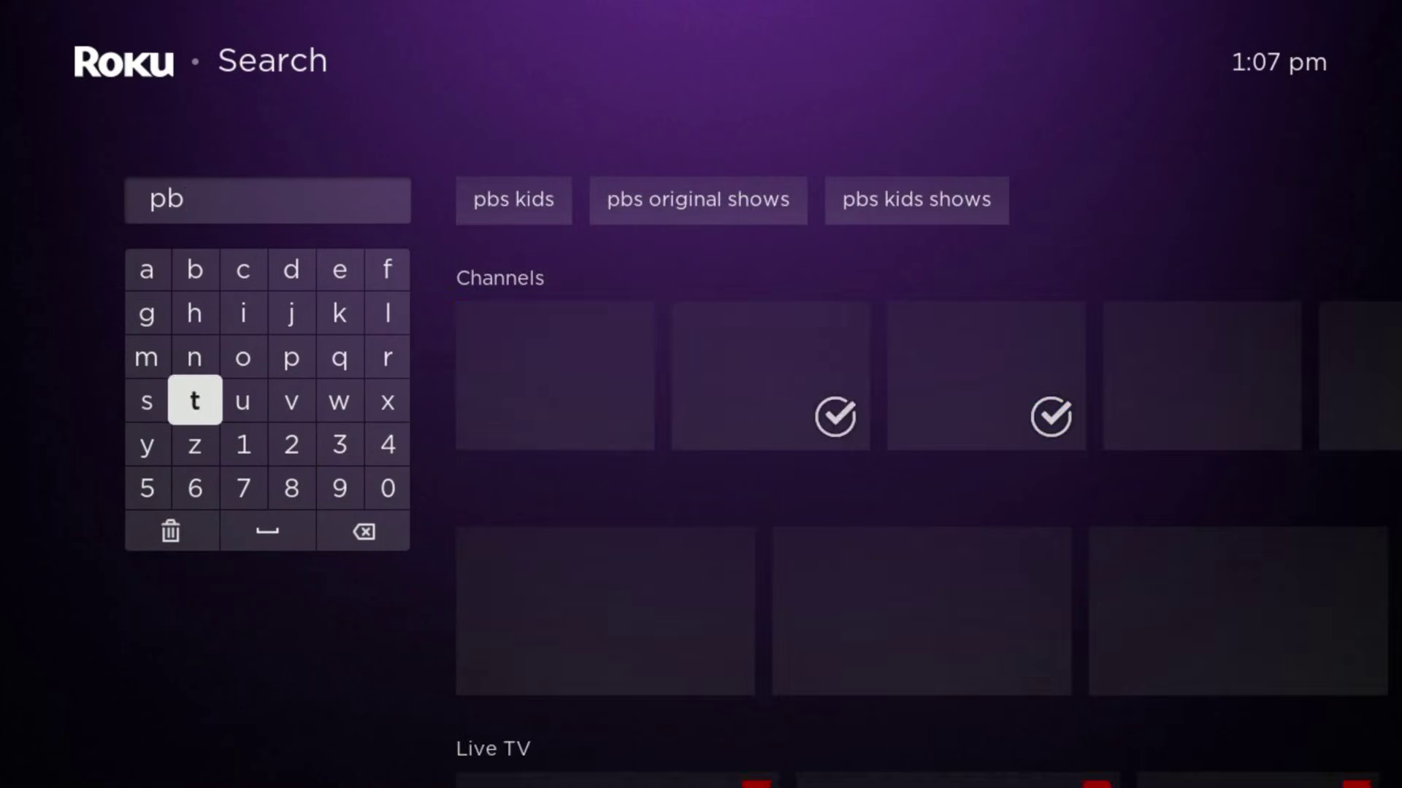
key(Left)
key(Return)
key(Right)
key(Right)
key(Right)
key(Right)
key(Right)
key(Right)
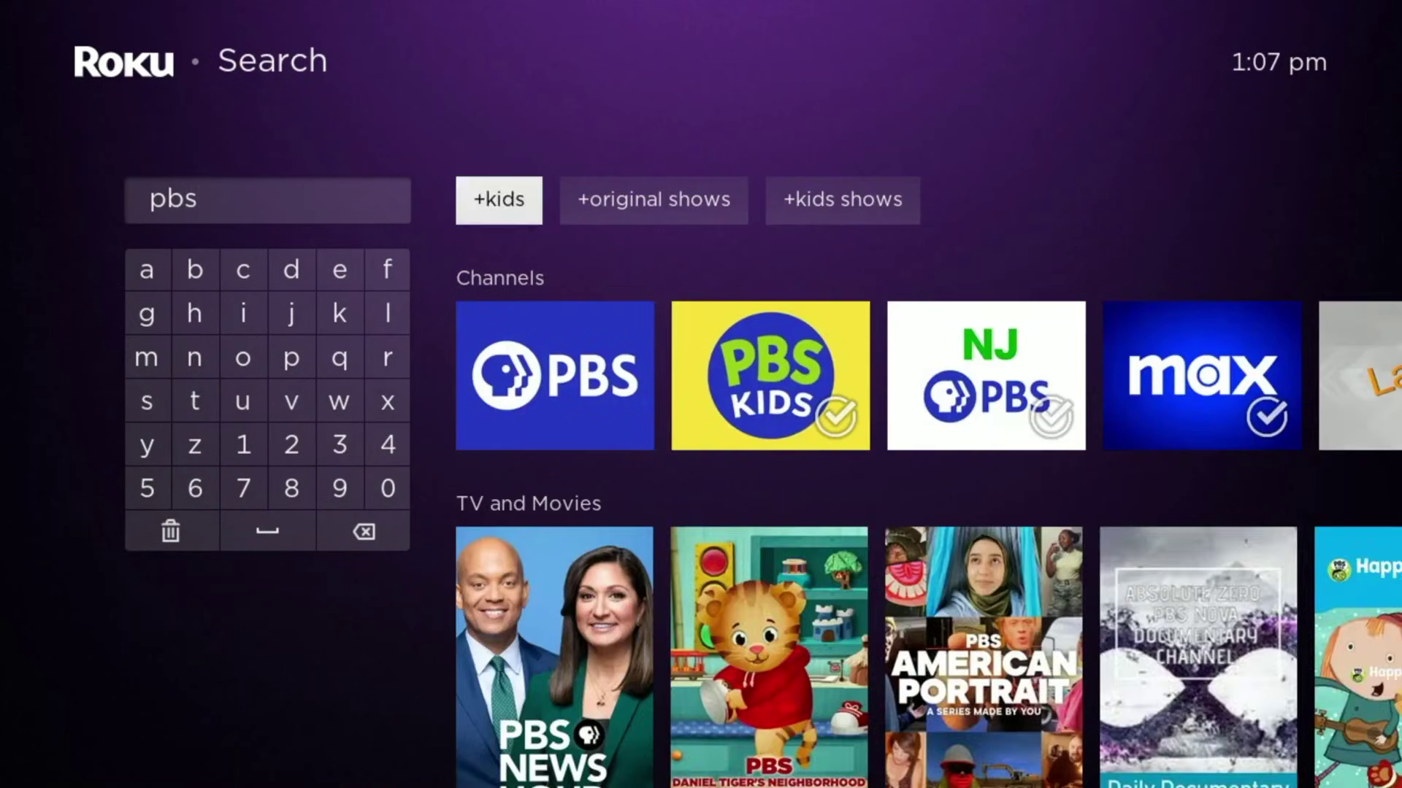
key(Down)
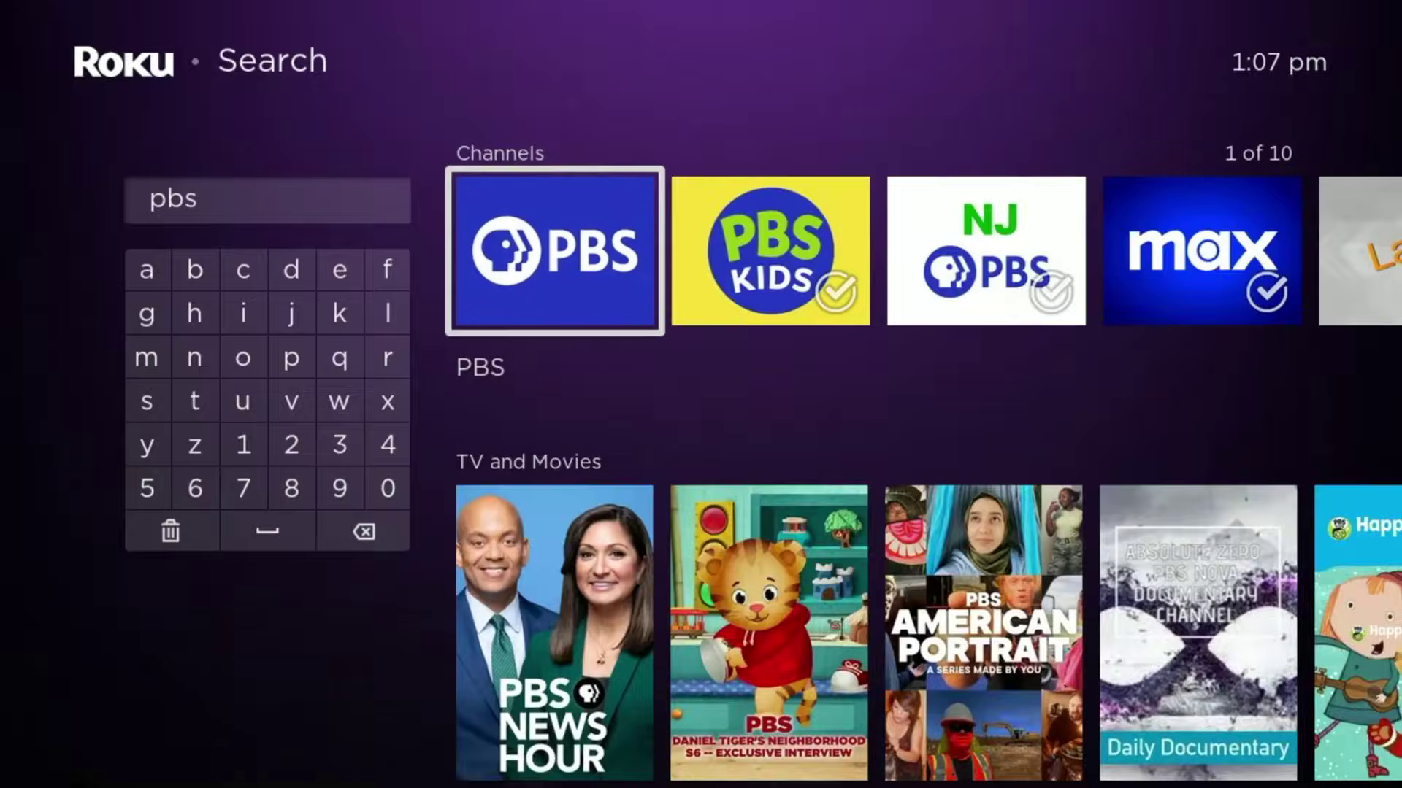
Step: Add the PBS channel from its details page, dismiss the confirmation, and return Home
key(Return)
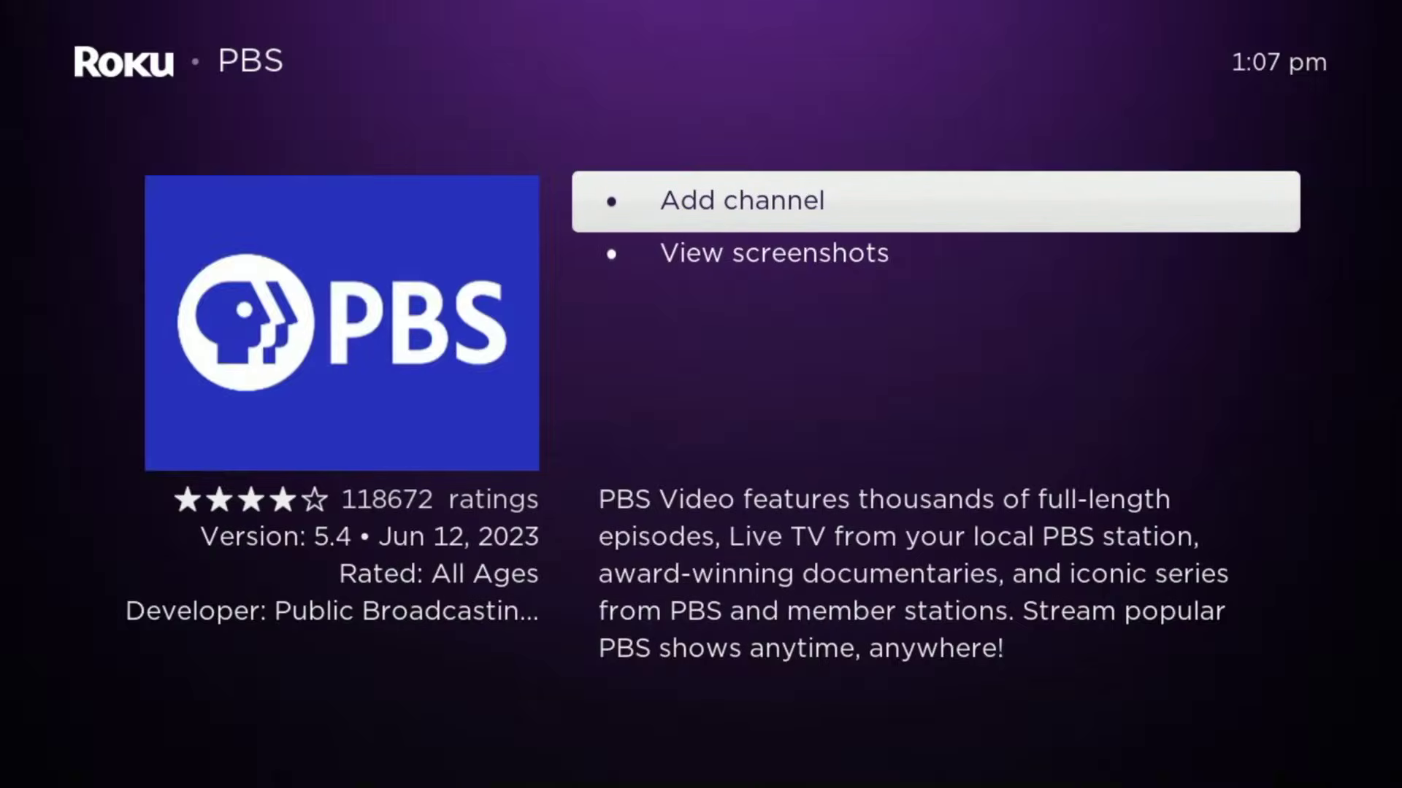
key(Return)
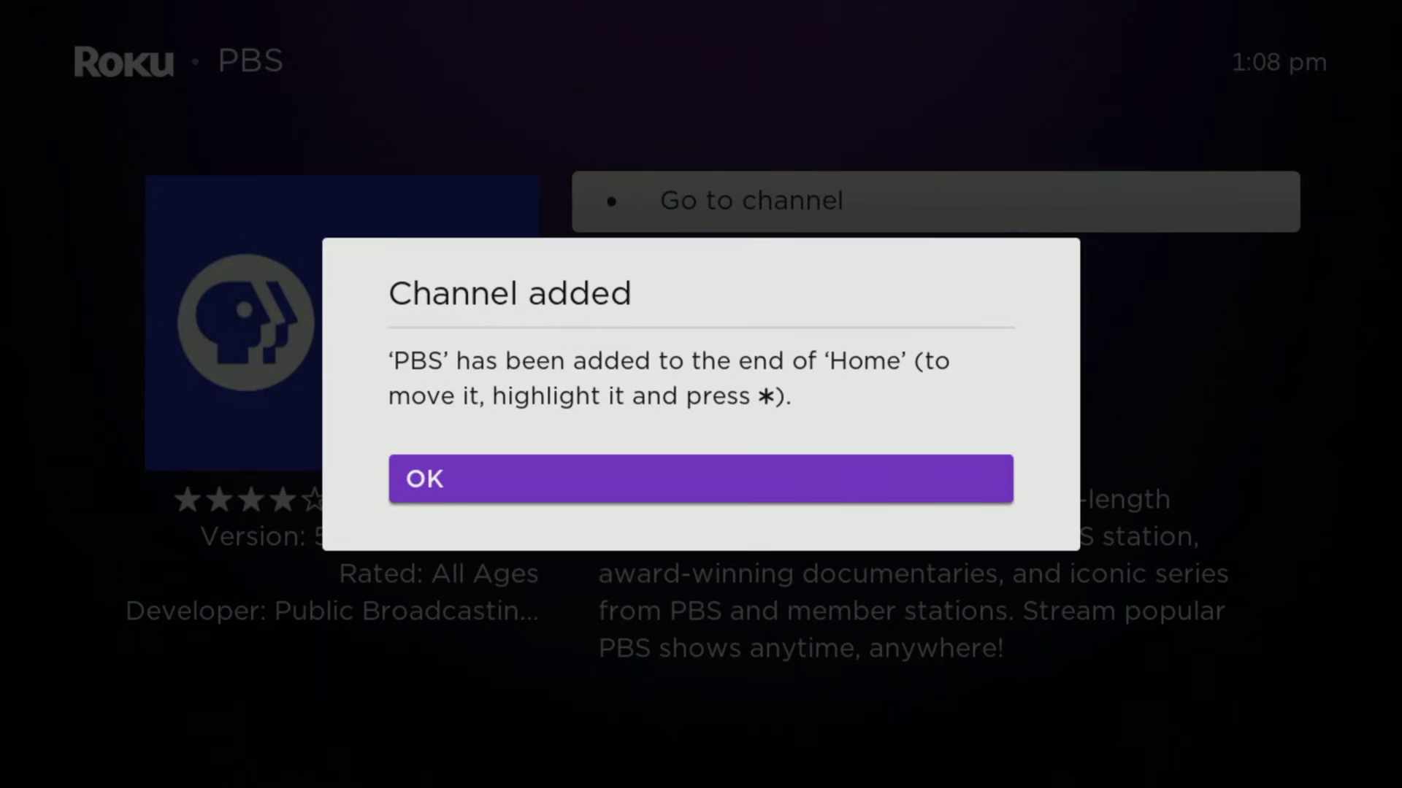
key(Return)
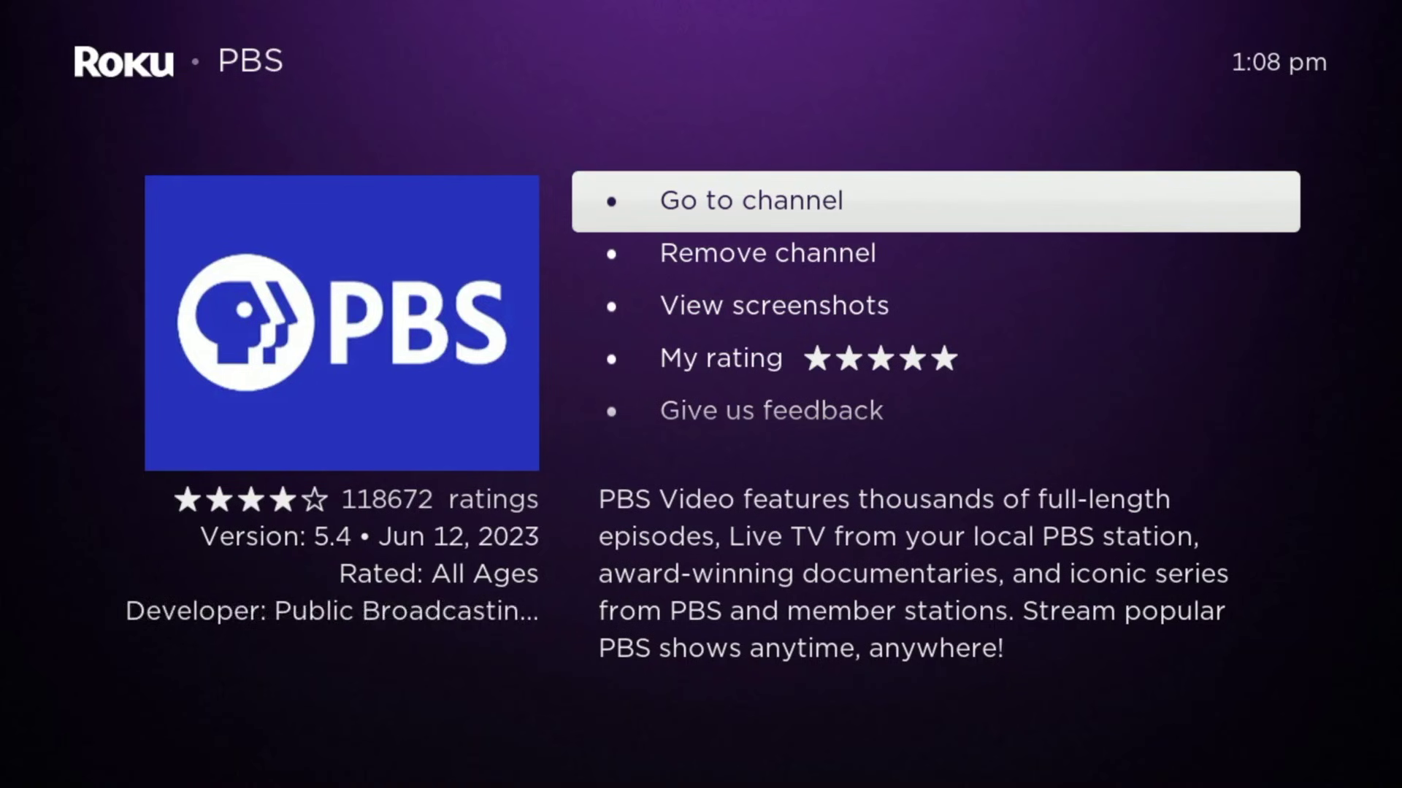
key(Home)
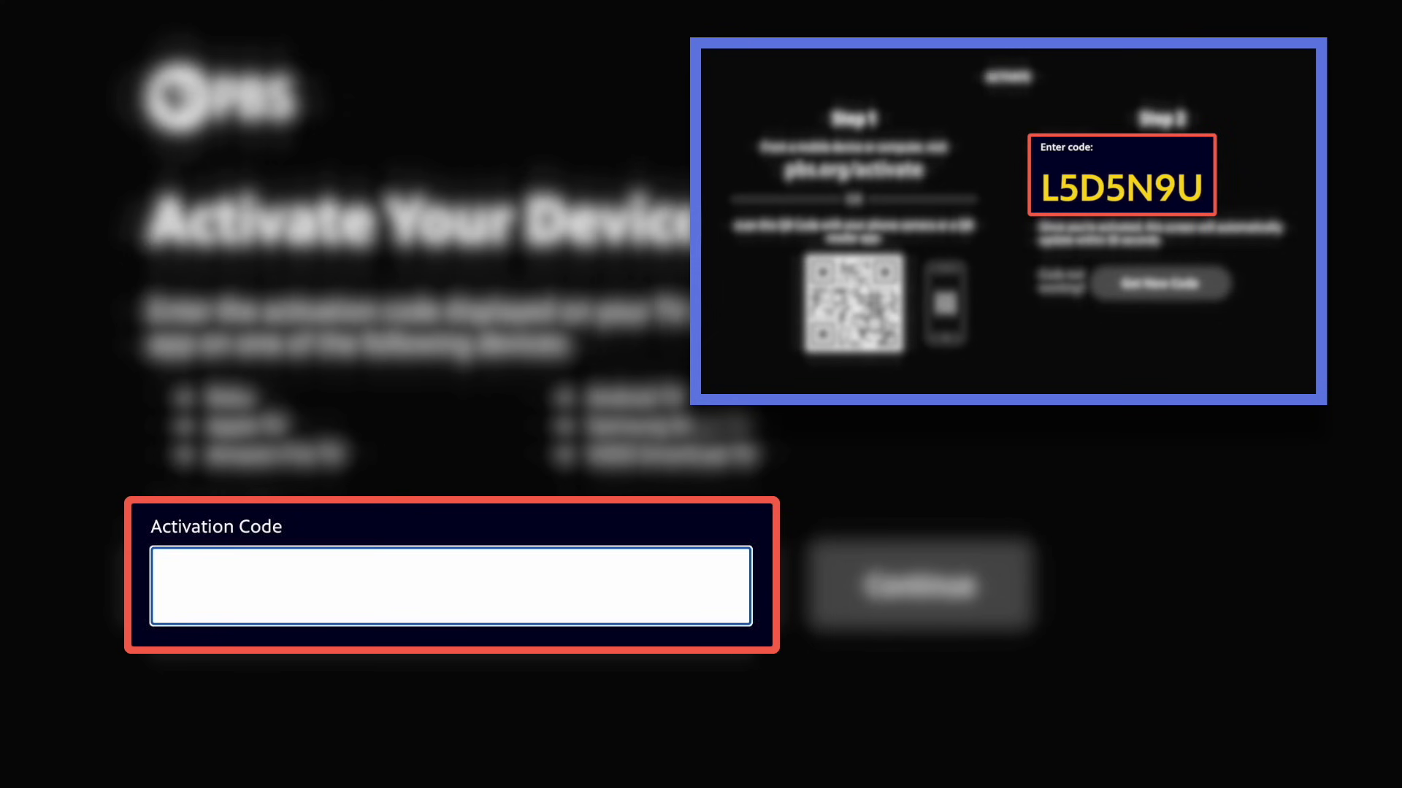
Step: Enter the seven-character activation code shown on the TV into the Activation Code field
text(L5D5N9U)
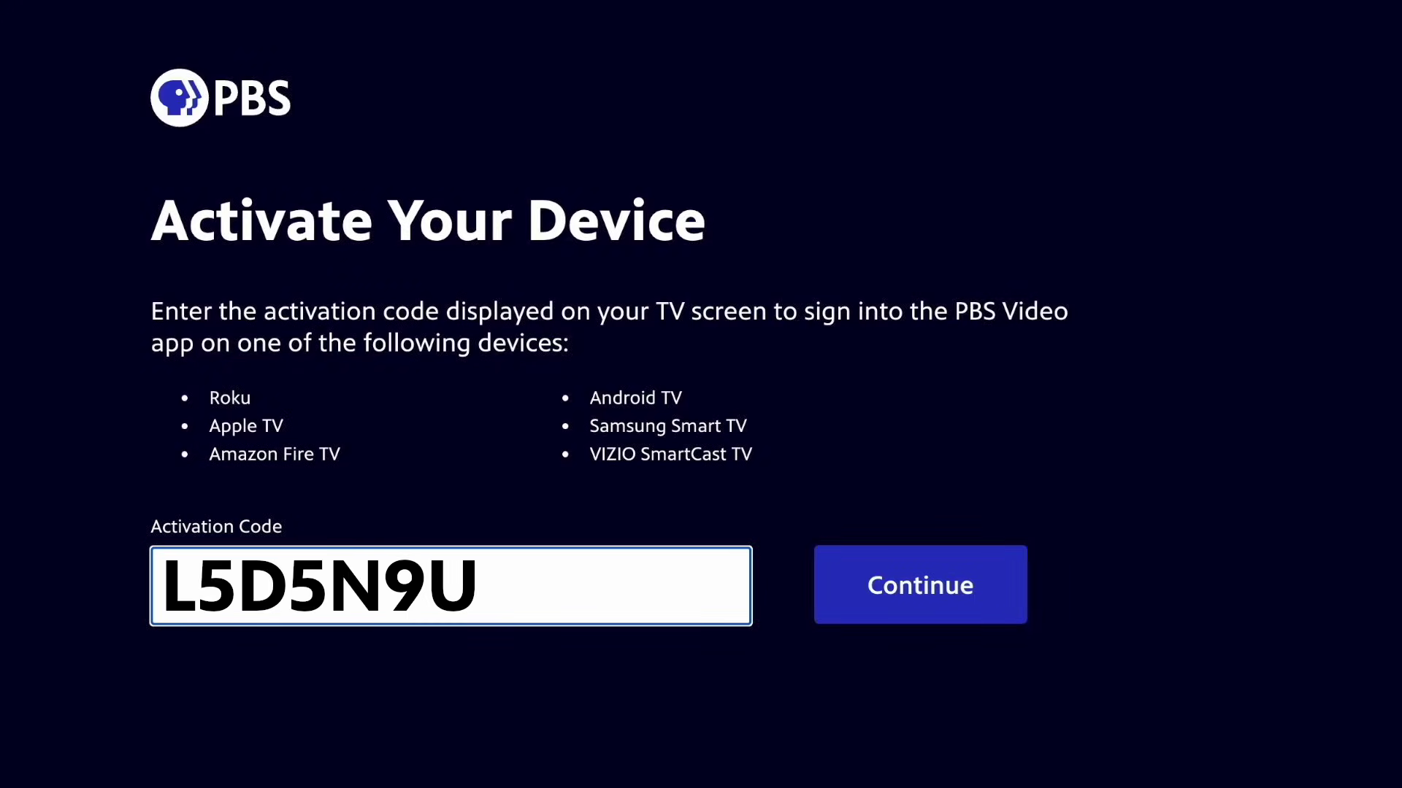